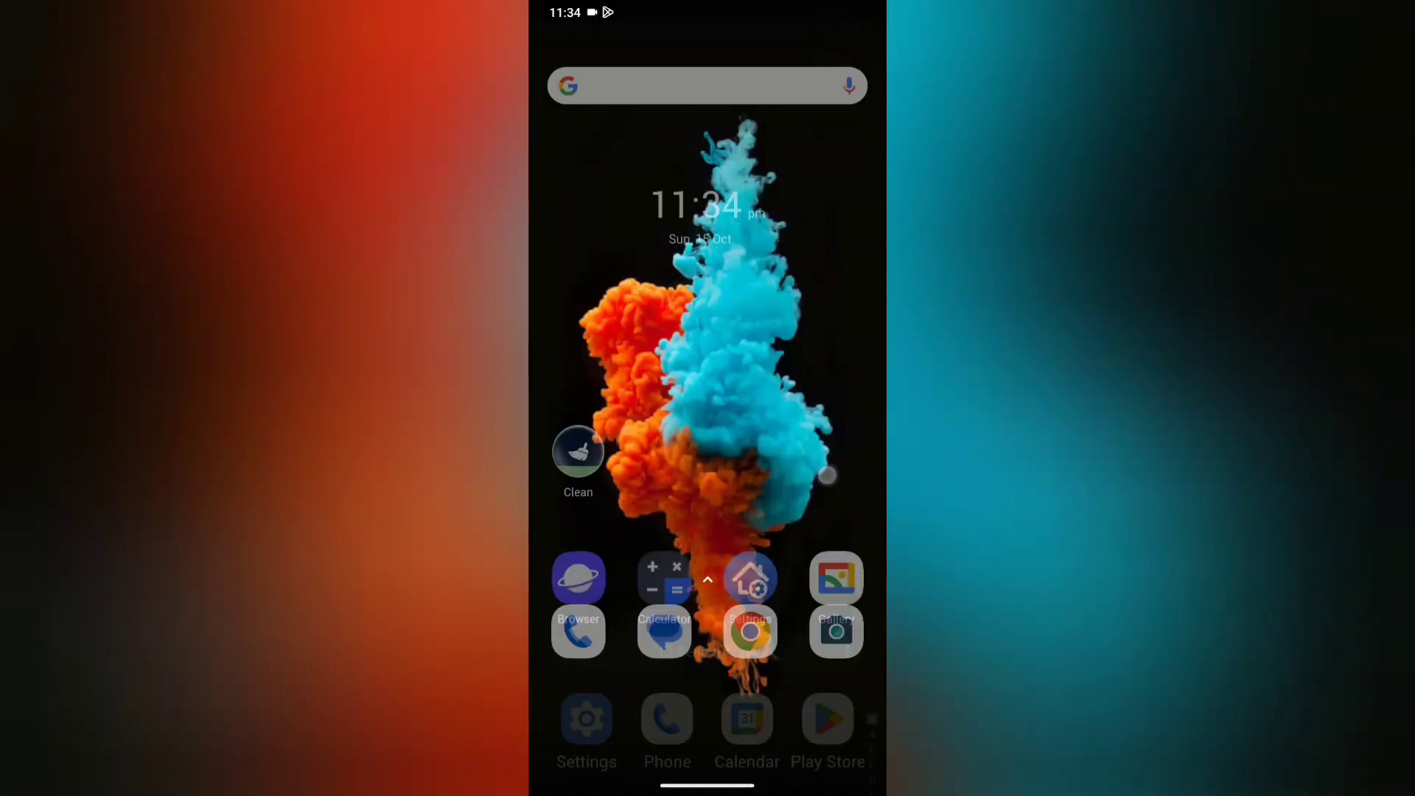
# Back out of the Gestures and System settings pages to the home screen.
pyautogui.moveTo(707, 331)
pyautogui.mouseDown()
pyautogui.moveTo(707, 608)
pyautogui.moveTo(708, 332)
pyautogui.mouseUp()
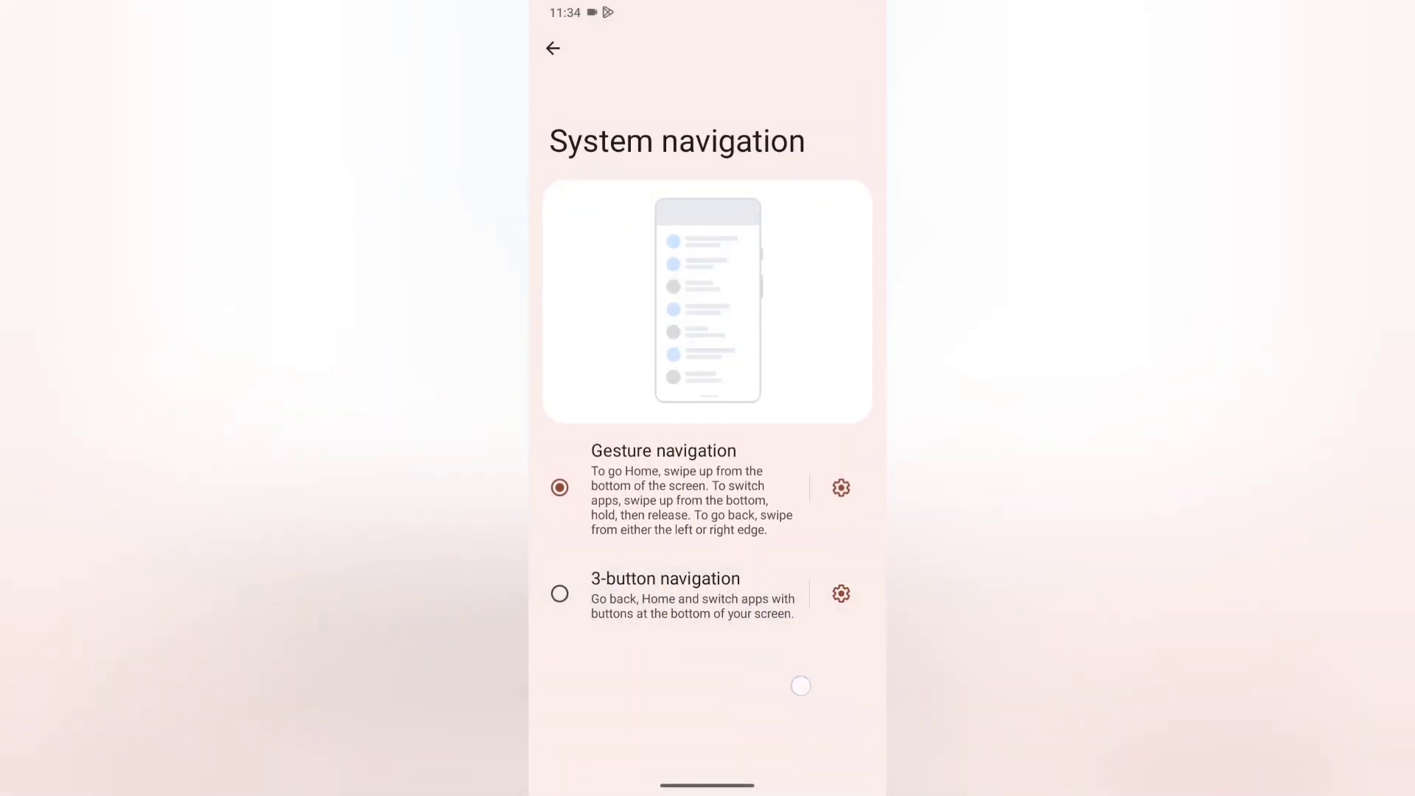
pyautogui.moveTo(533, 626); pyautogui.dragTo(663, 627)
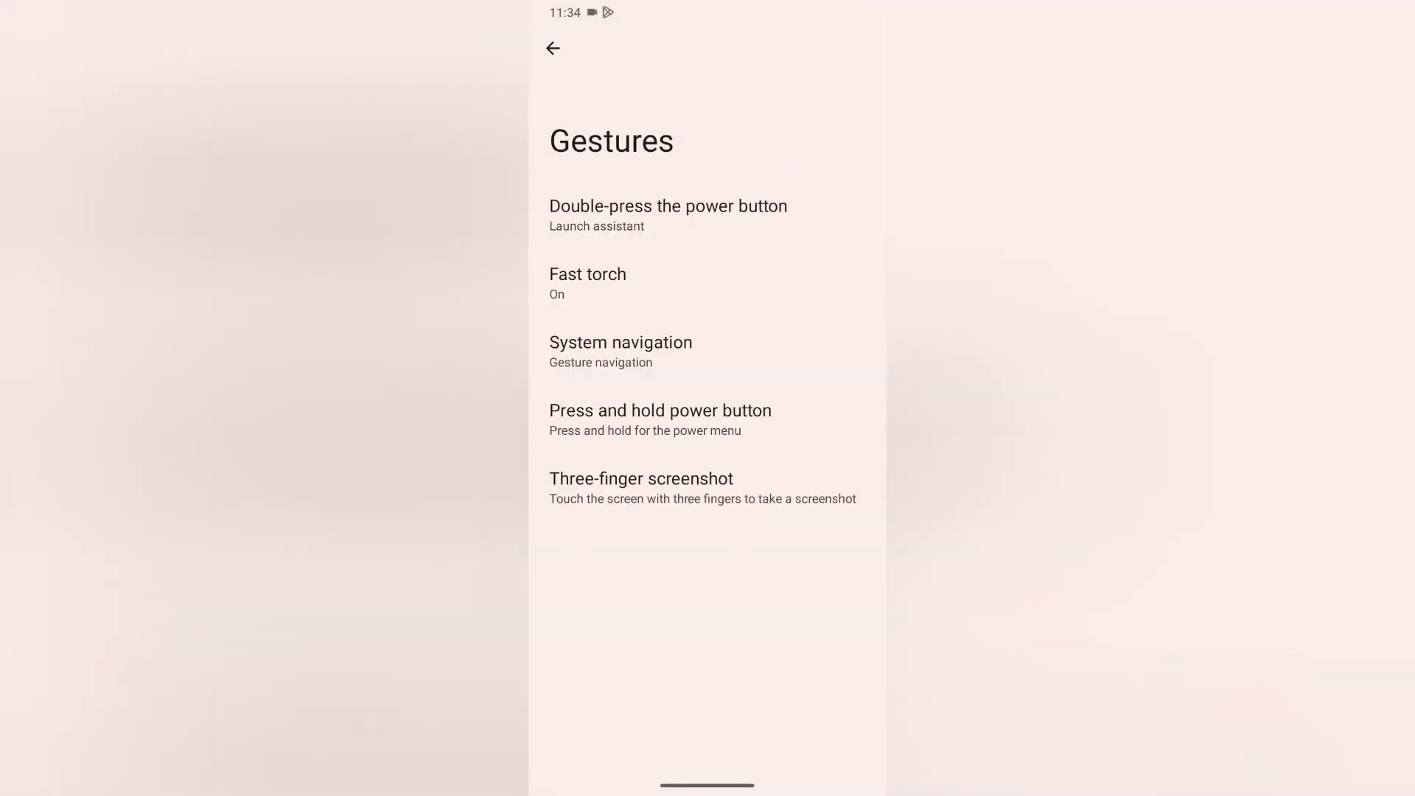
pyautogui.moveTo(882, 615); pyautogui.dragTo(774, 615)
pyautogui.moveTo(708, 787); pyautogui.dragTo(708, 554)
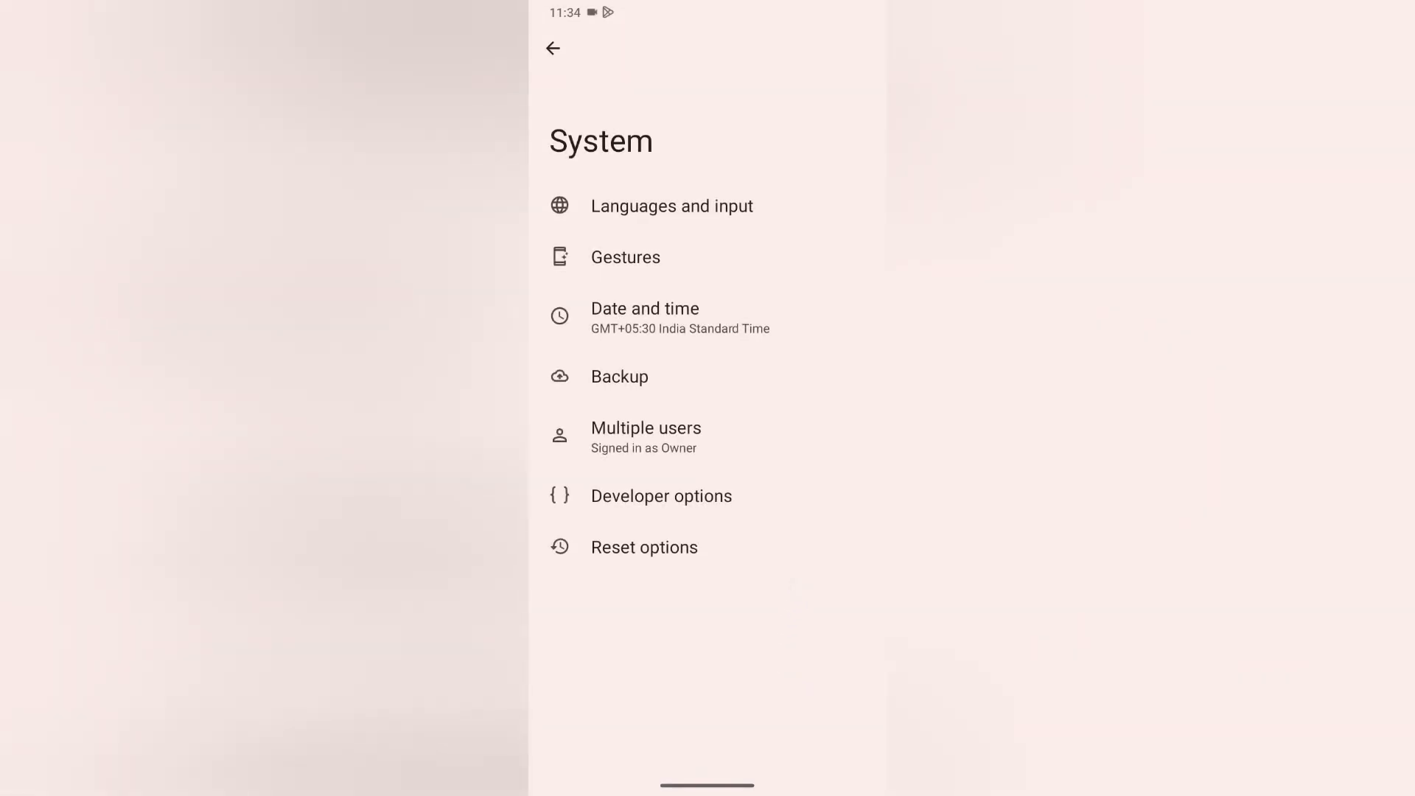
# Close Settings from recent apps, then browse the app drawer to reach Settings.
pyautogui.moveTo(708, 787); pyautogui.dragTo(708, 497)
pyautogui.click(597, 388)
pyautogui.moveTo(707, 787); pyautogui.dragTo(707, 498)
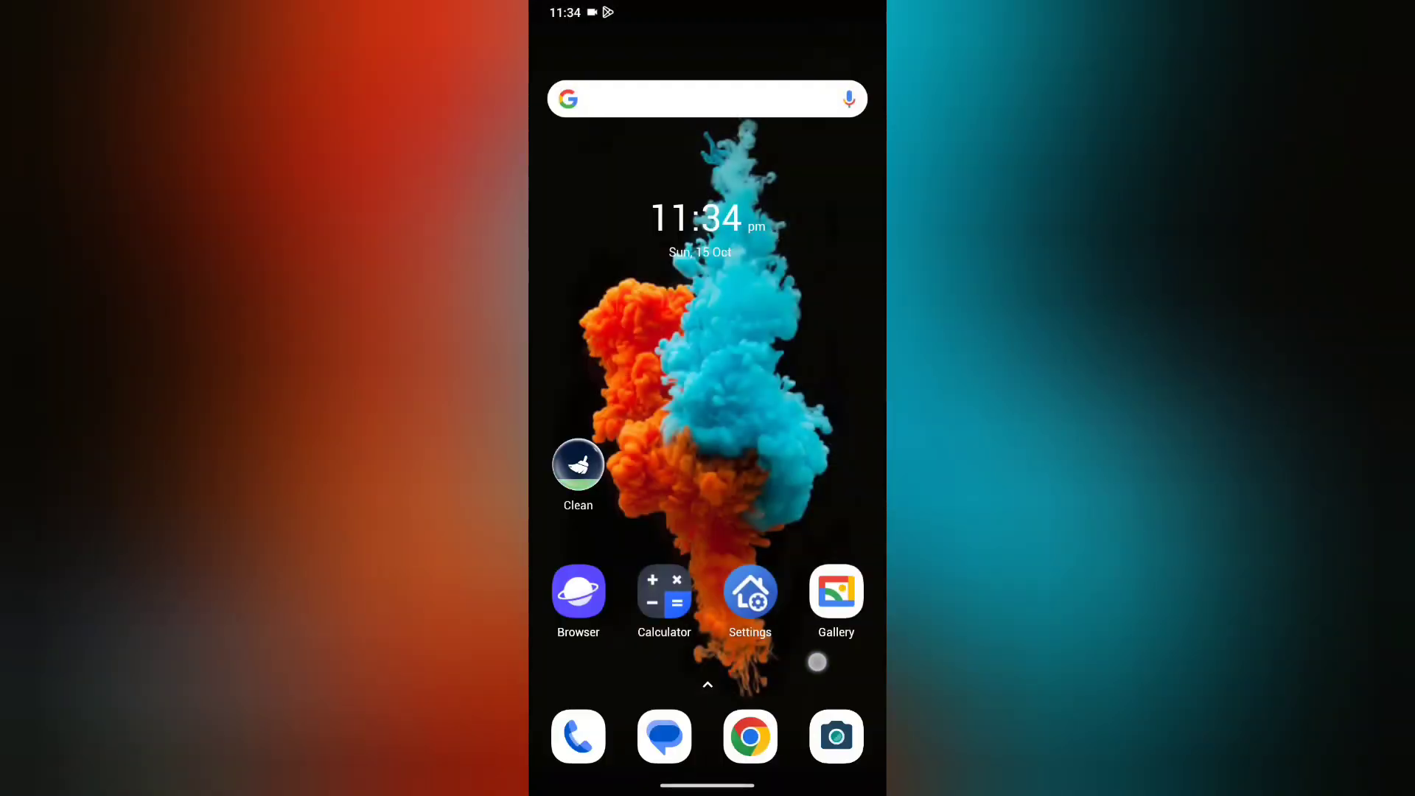
pyautogui.moveTo(707, 664); pyautogui.dragTo(708, 277)
pyautogui.moveTo(707, 664); pyautogui.dragTo(708, 166)
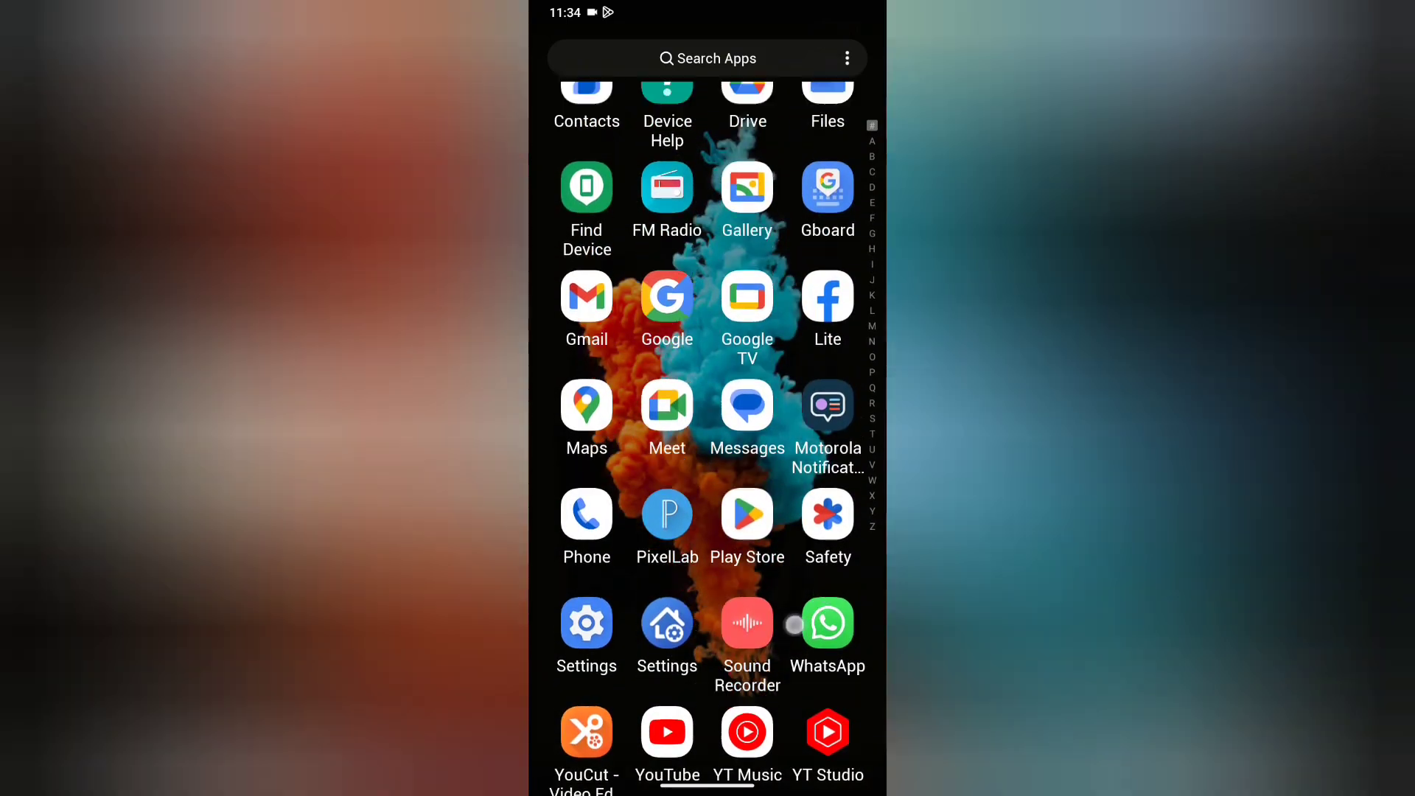
pyautogui.moveTo(708, 278); pyautogui.dragTo(707, 663)
pyautogui.moveTo(709, 221)
pyautogui.mouseDown()
pyautogui.moveTo(708, 663)
pyautogui.moveTo(708, 277)
pyautogui.mouseUp()
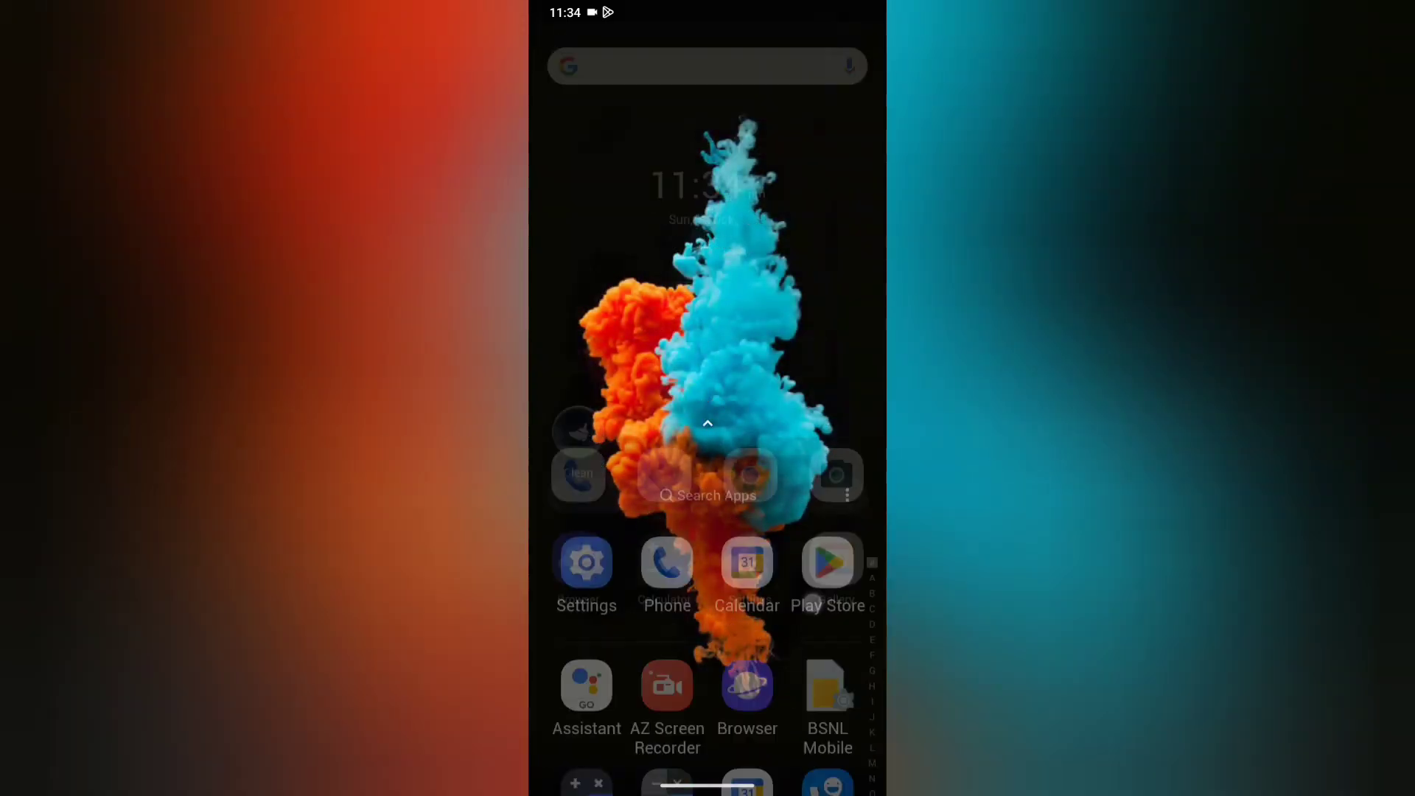
pyautogui.moveTo(708, 553); pyautogui.dragTo(708, 331)
pyautogui.moveTo(707, 608); pyautogui.dragTo(707, 299)
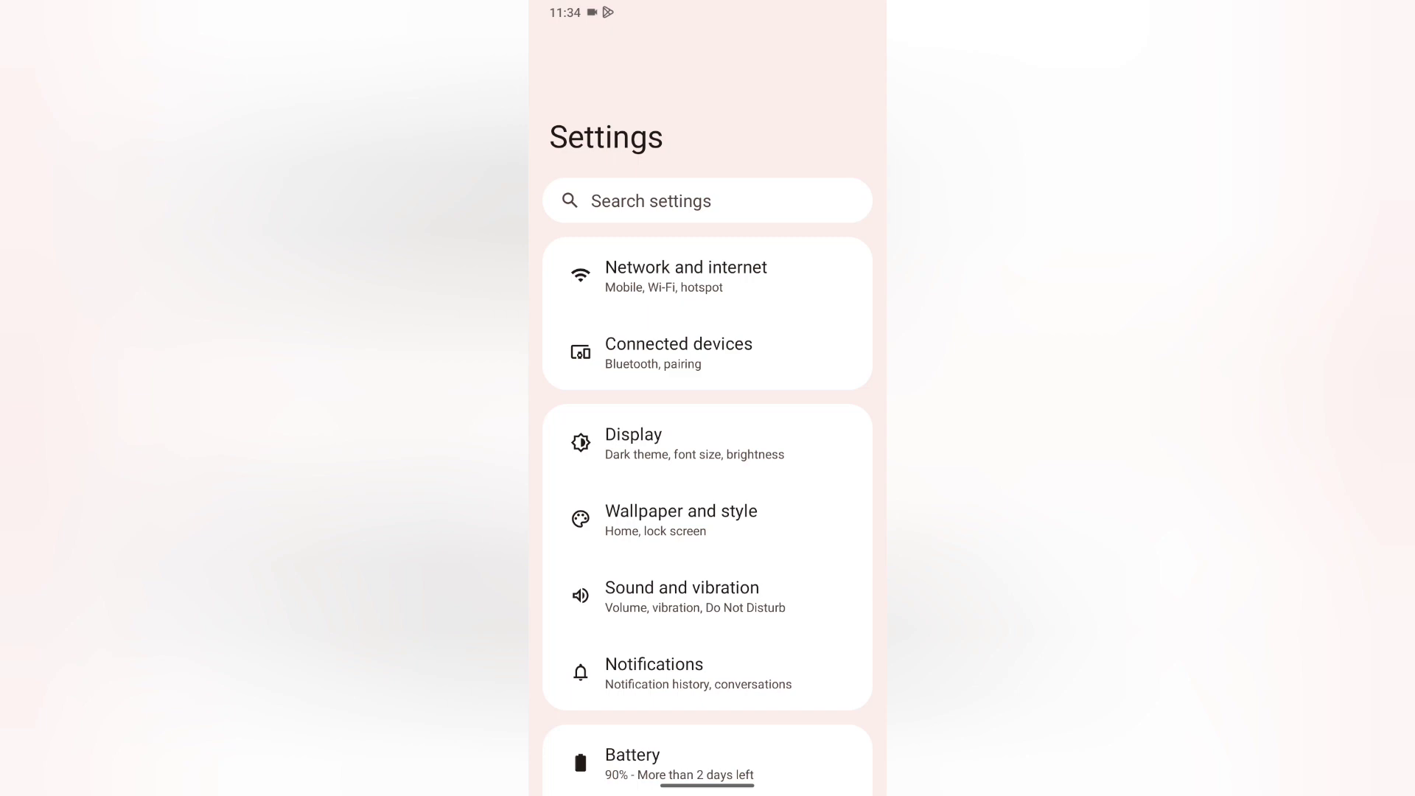
# Scroll the main Settings list and open the System page.
pyautogui.moveTo(798, 199); pyautogui.dragTo(815, 297)
pyautogui.moveTo(752, 663); pyautogui.dragTo(752, 166)
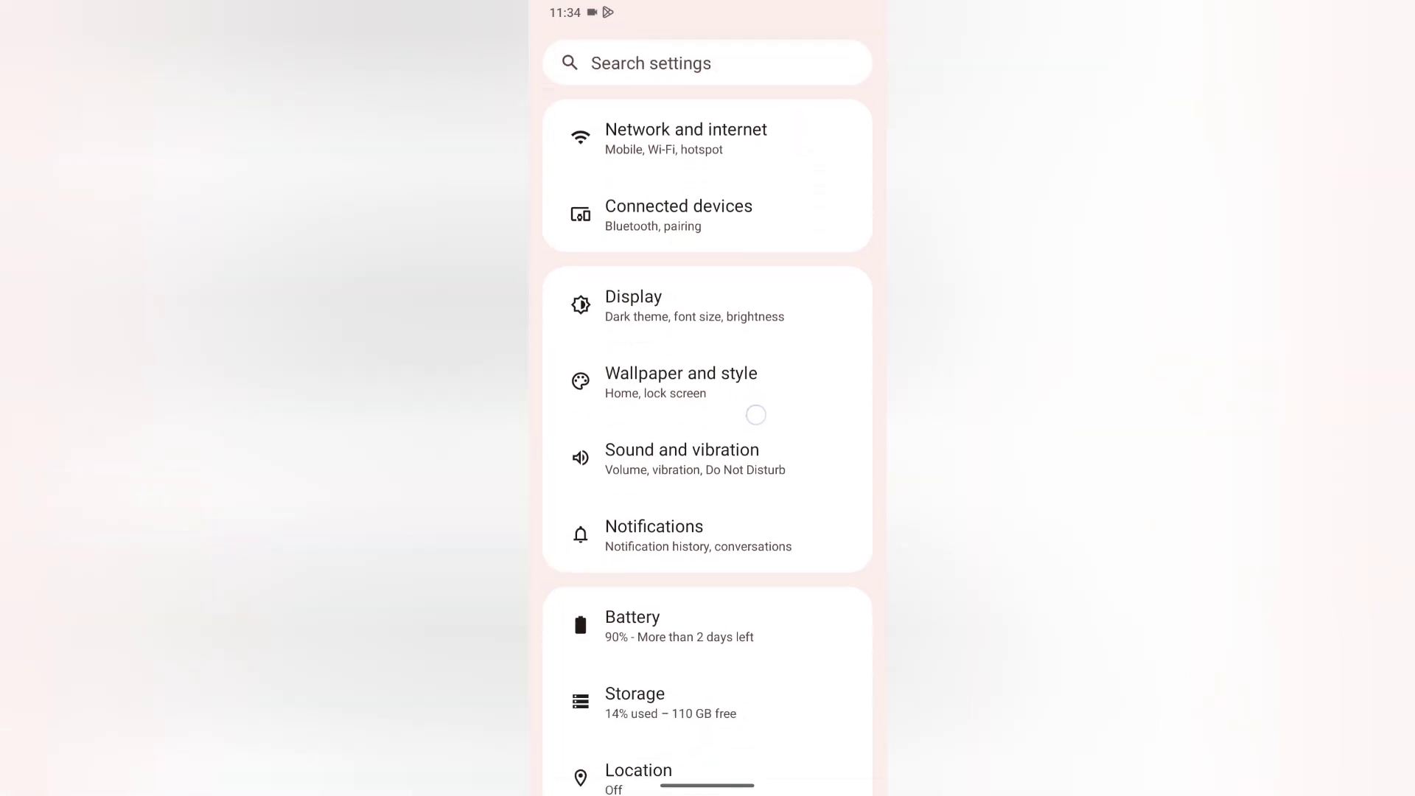
pyautogui.moveTo(752, 663); pyautogui.dragTo(751, 166)
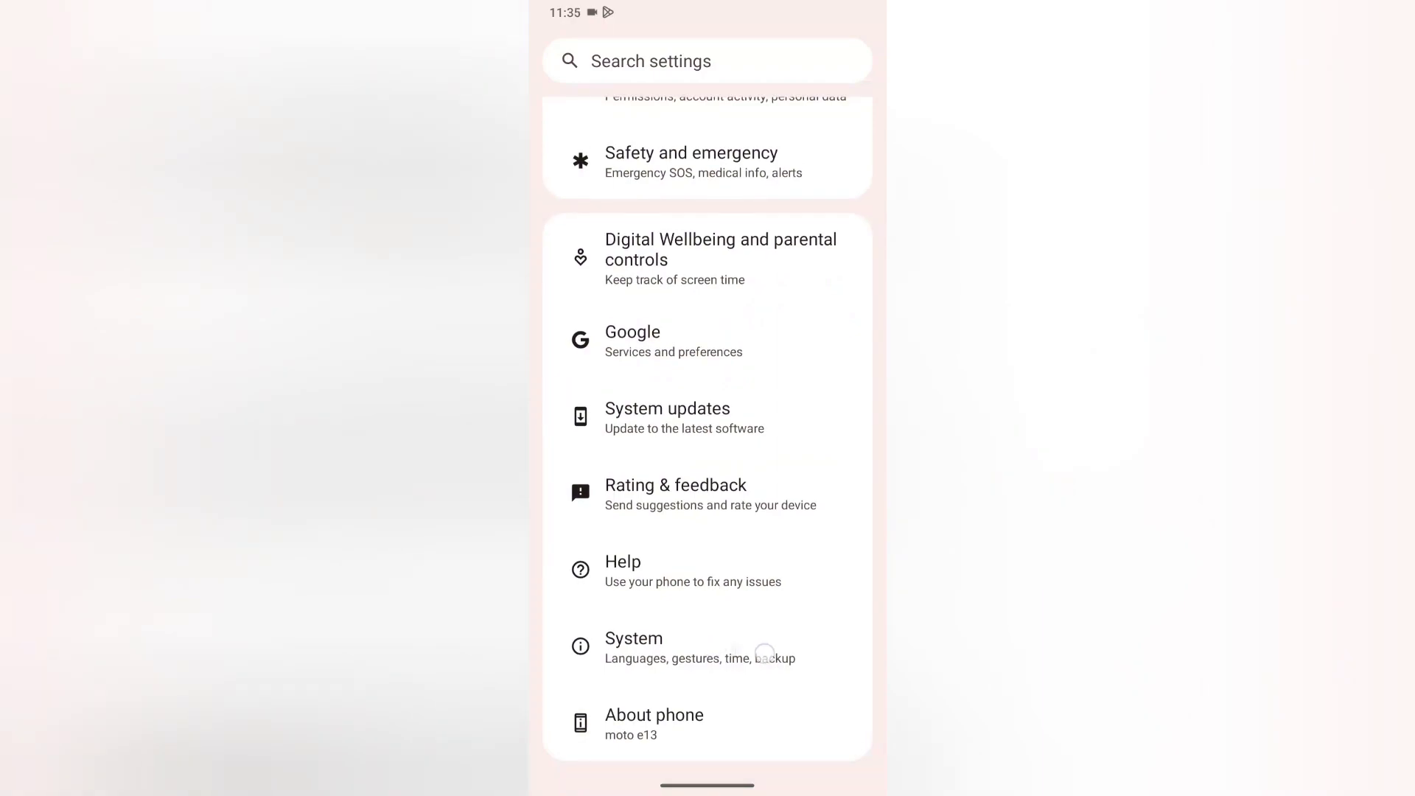
pyautogui.click(762, 646)
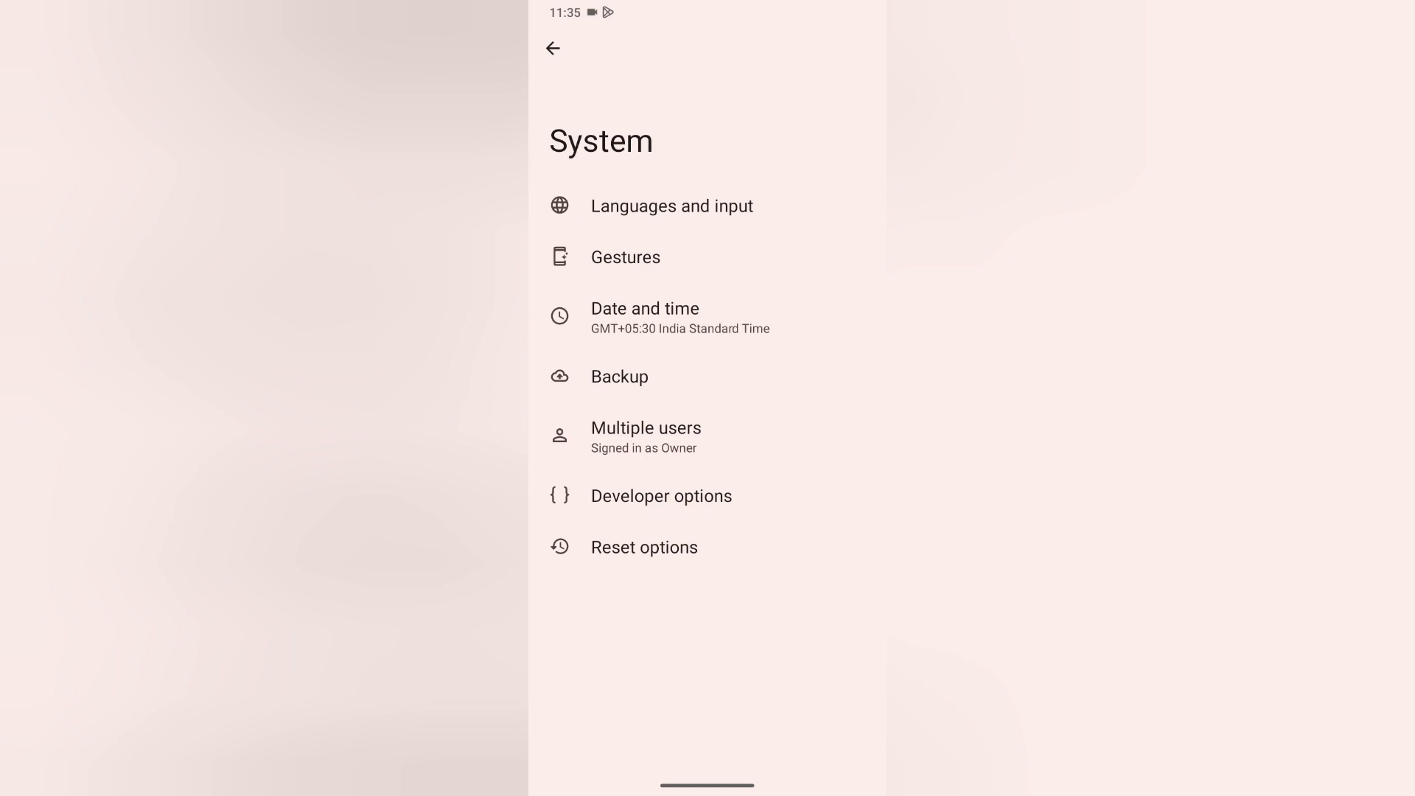
# Go through Gestures to the System navigation page.
pyautogui.click(713, 257)
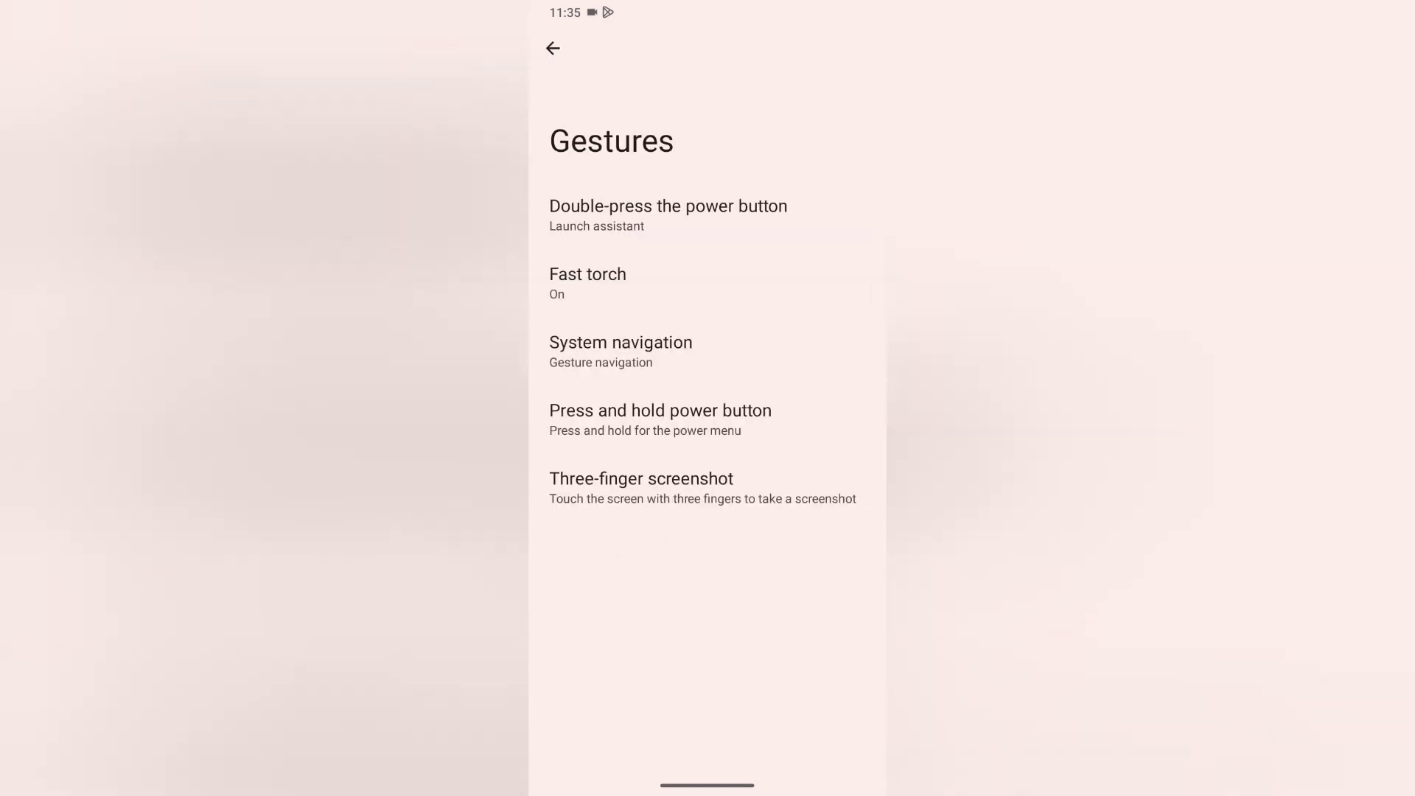
pyautogui.click(701, 355)
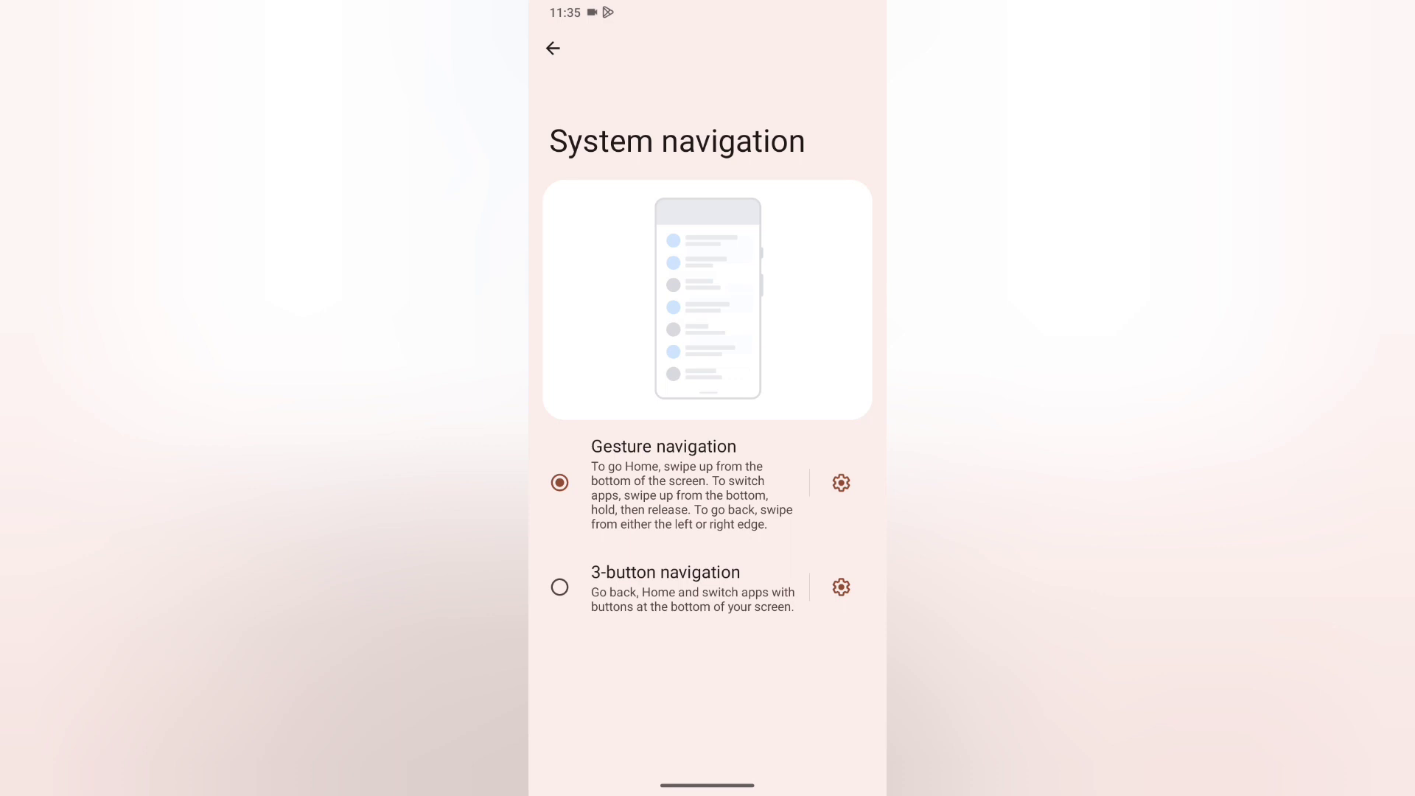
# Choose 3-button navigation, after briefly reverting to gesture navigation.
pyautogui.click(708, 588)
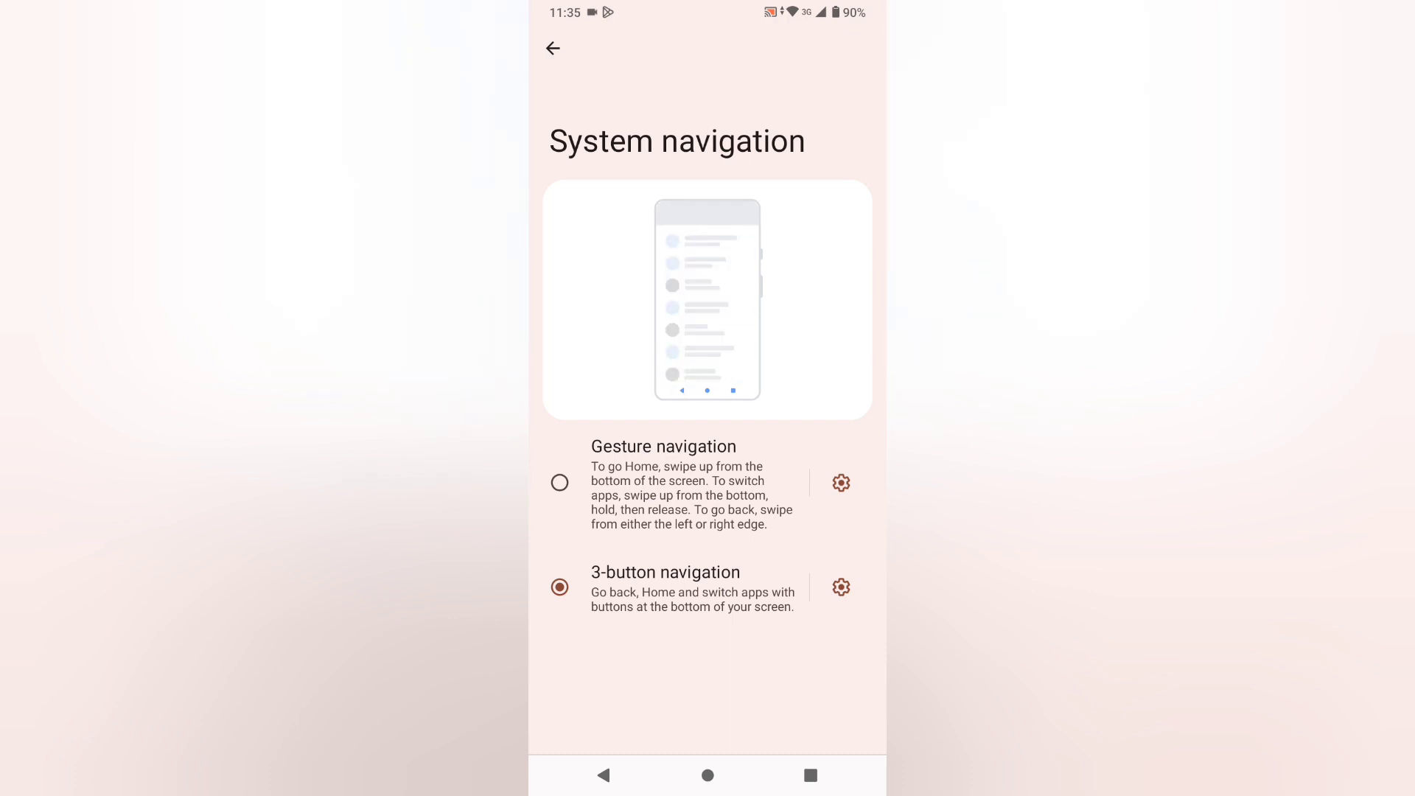
pyautogui.click(560, 483)
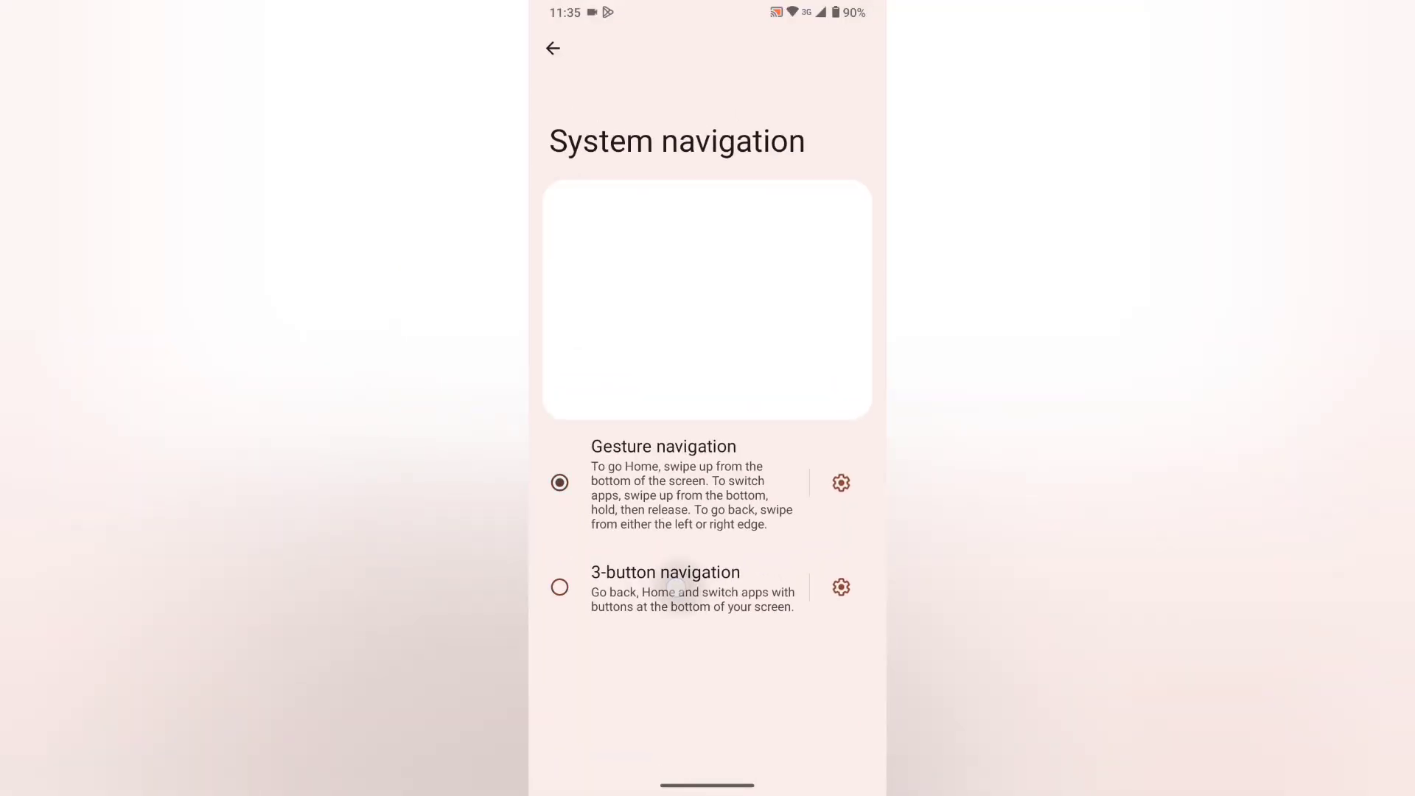
pyautogui.click(677, 586)
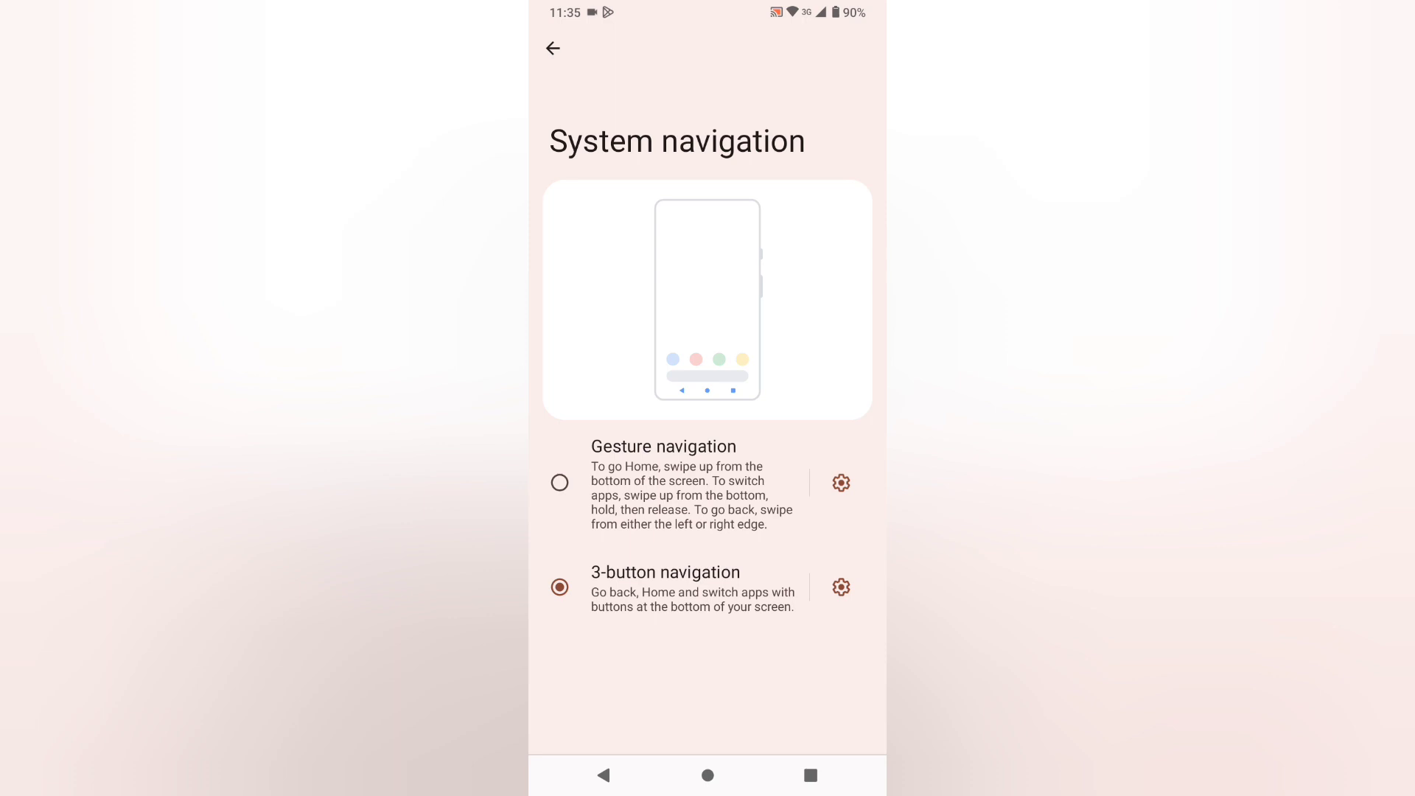
pyautogui.click(708, 586)
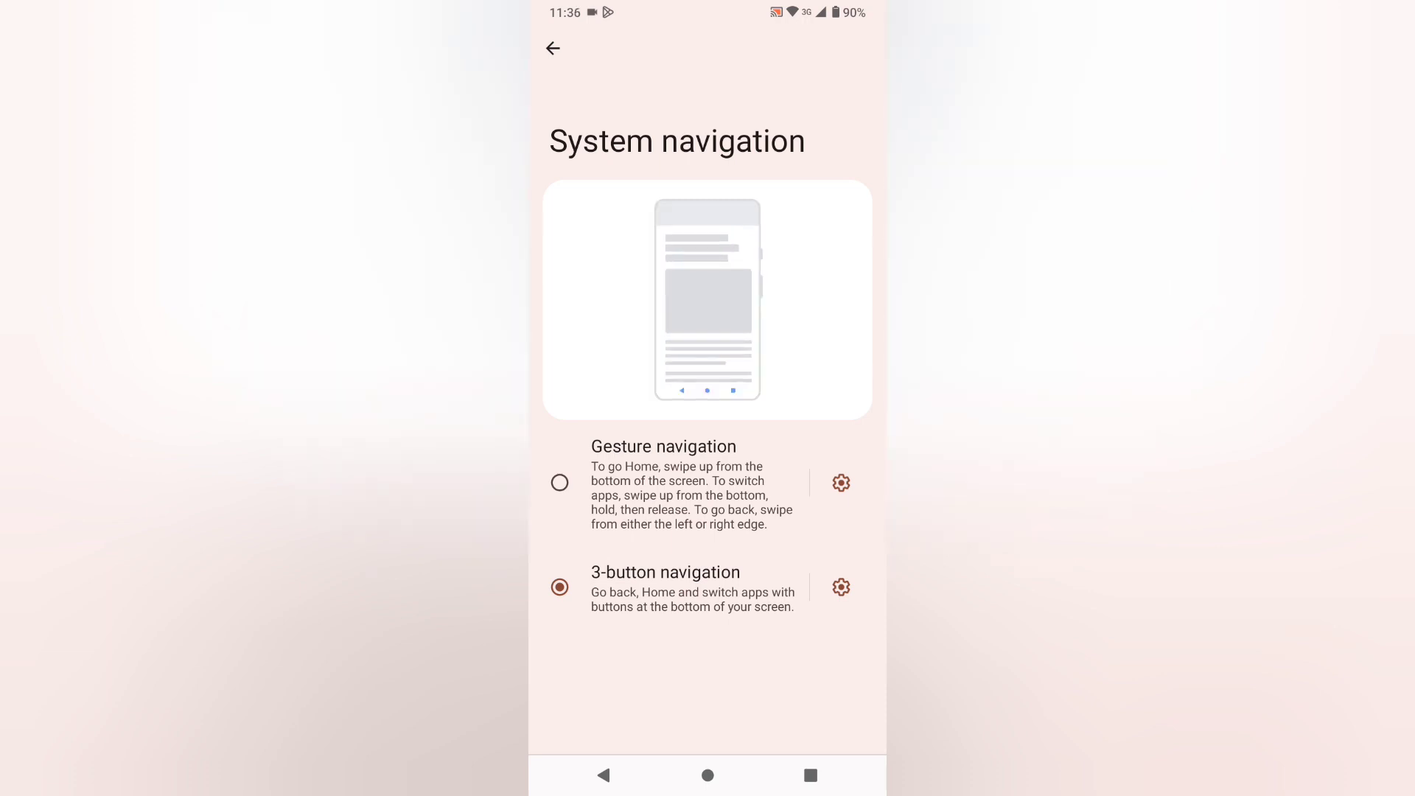
pyautogui.click(707, 775)
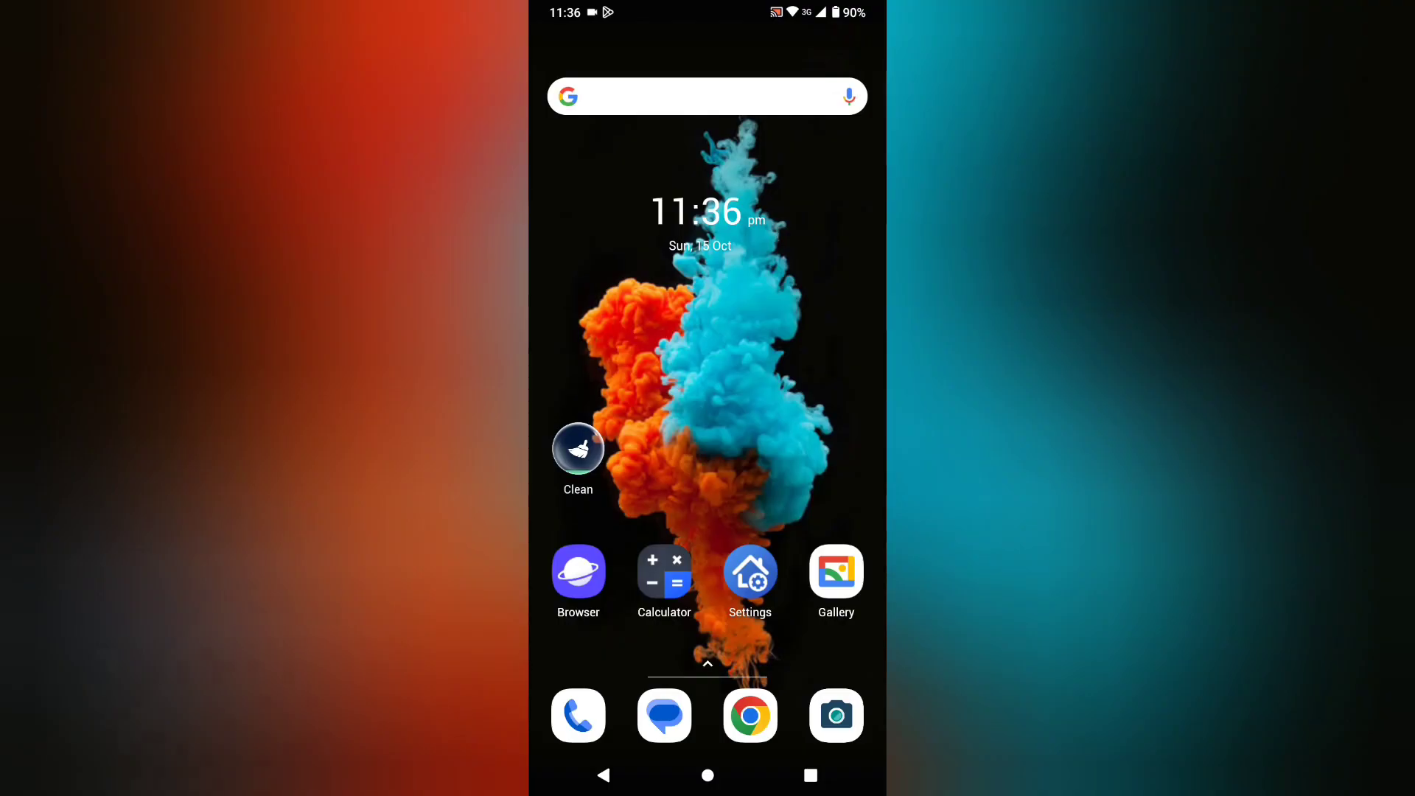
pyautogui.click(811, 774)
pyautogui.click(707, 776)
pyautogui.moveTo(708, 663); pyautogui.dragTo(707, 221)
pyautogui.scroll(-5, 707, 443)
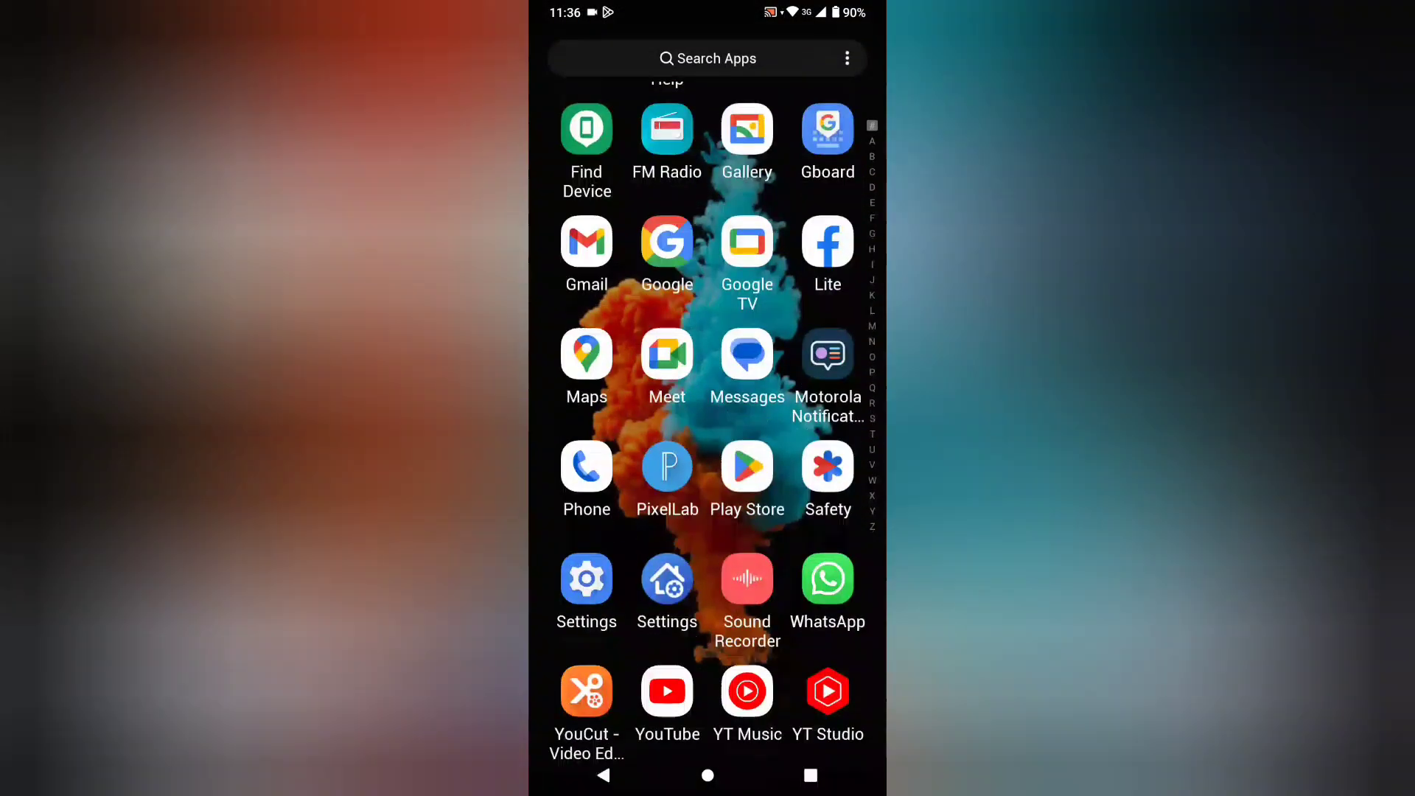
pyautogui.scroll(5, 709, 443)
pyautogui.press('Escape')
pyautogui.moveTo(707, 664); pyautogui.dragTo(708, 277)
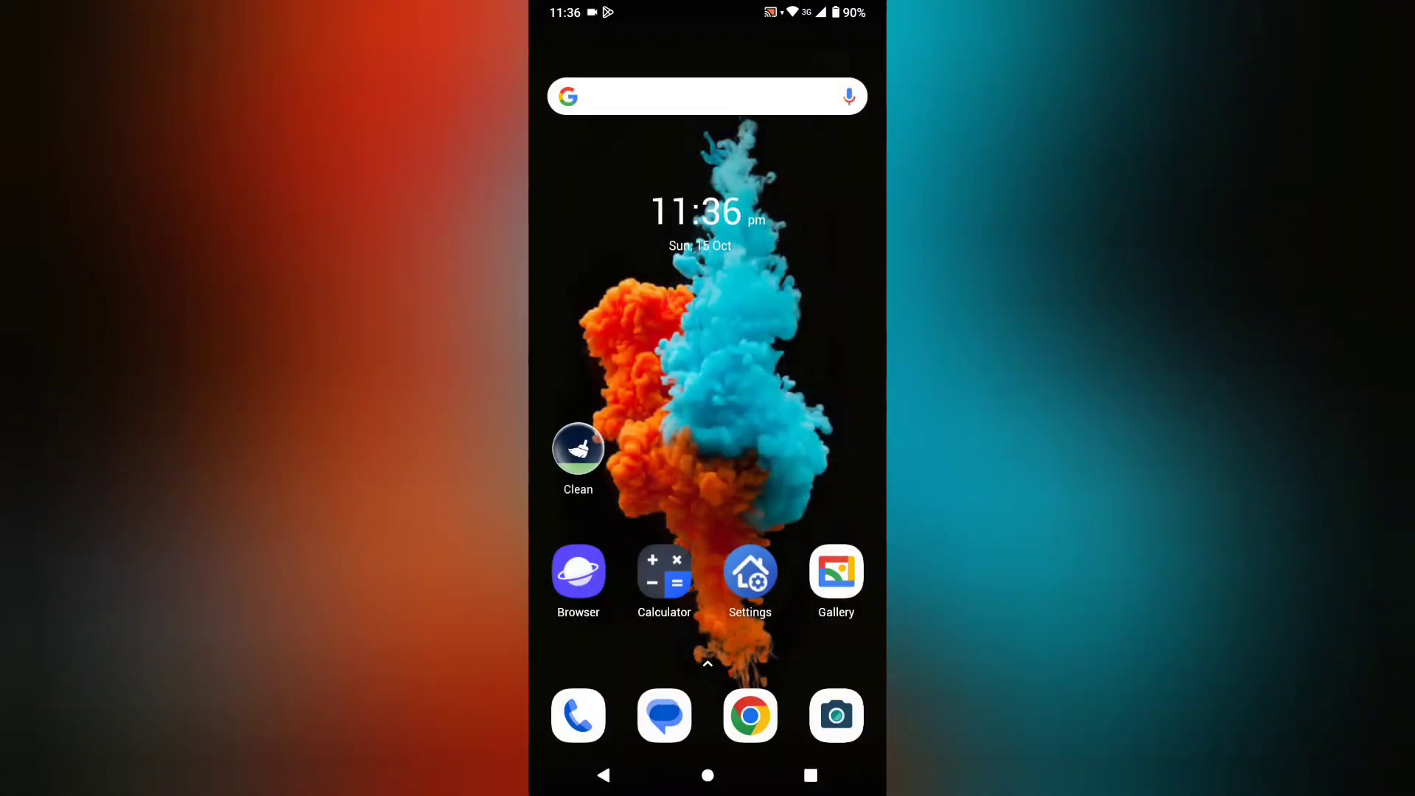